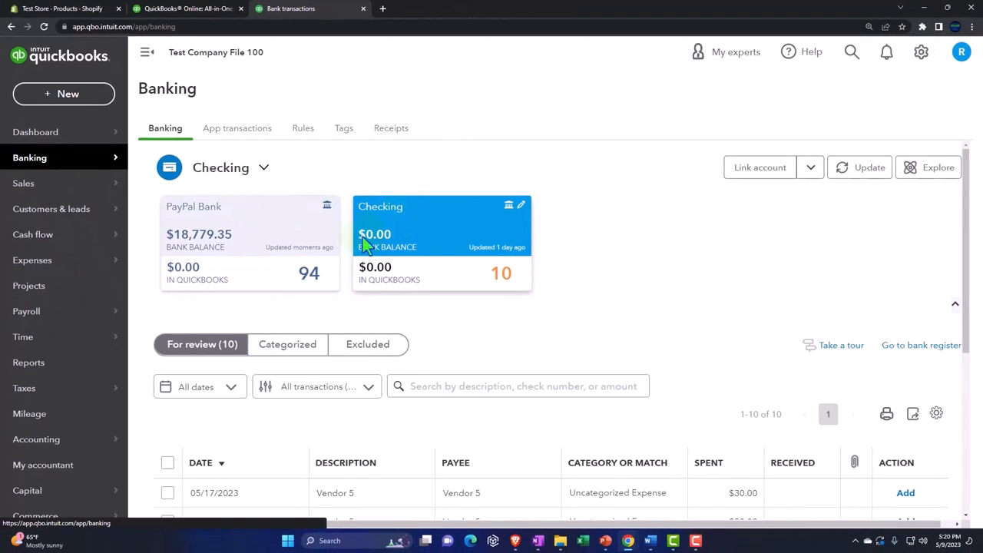
- Leave the Banking page and show the Shopify products list with each item's stock count
click(307, 278)
scroll(308, 281, down, 2)
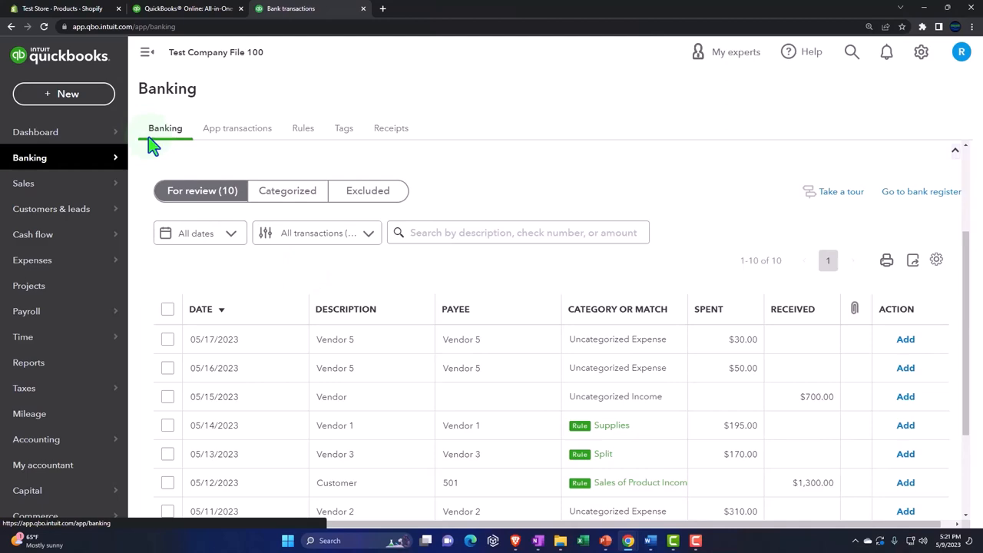
click(77, 9)
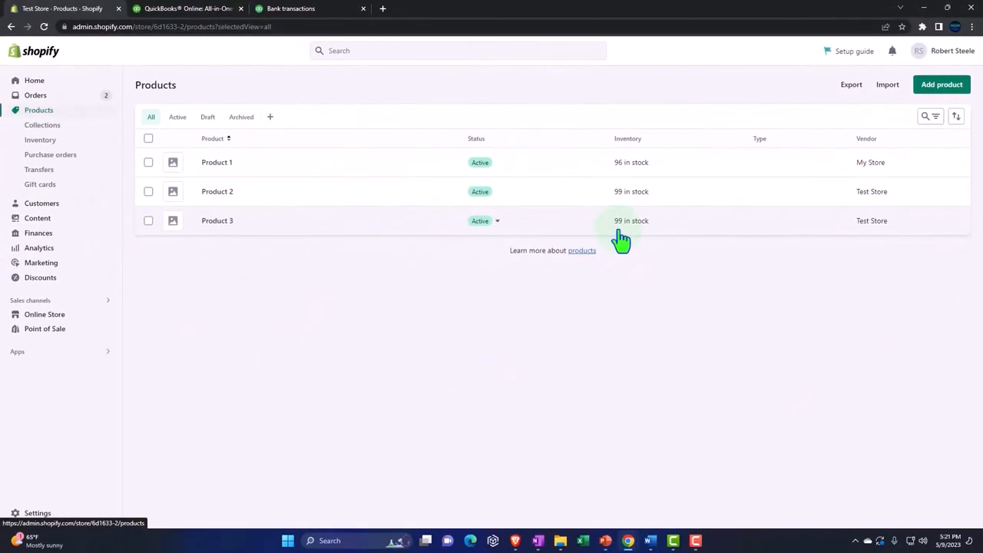
- Show the OneNote page with the QuickBooks Desktop home-page flowchart
click(538, 541)
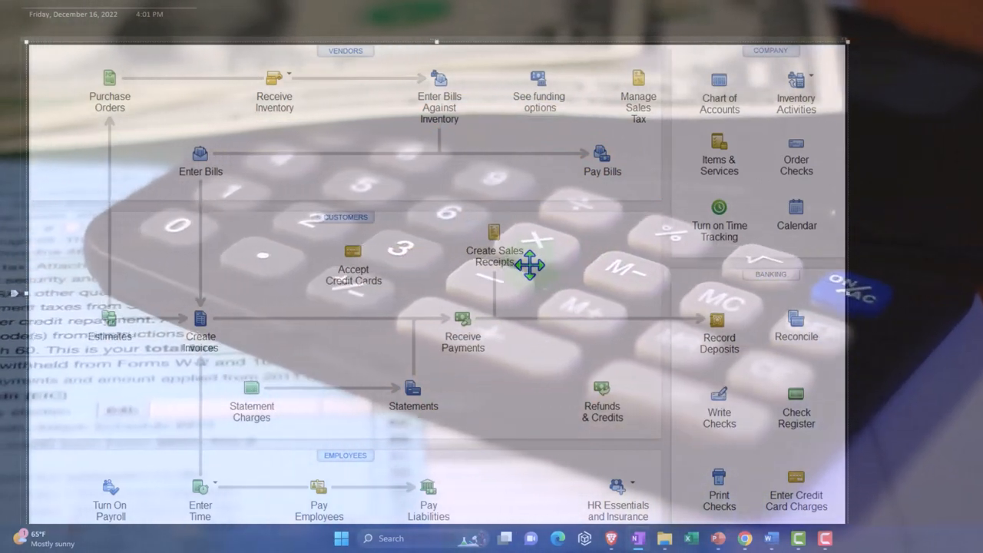
mouse_move(712, 539)
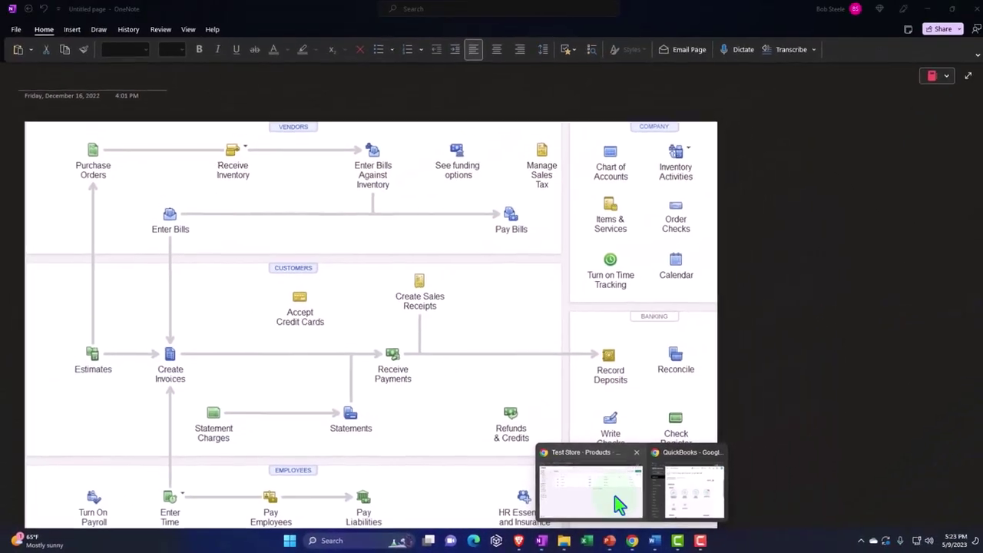
- Return to the QuickBooks Online Bank transactions page listing ten transactions for review
click(616, 505)
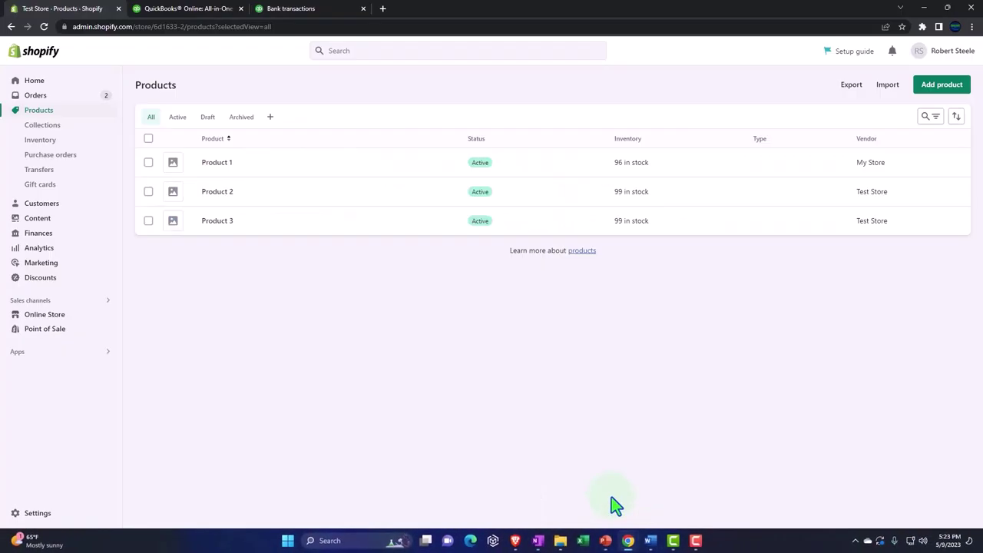
click(223, 9)
click(288, 9)
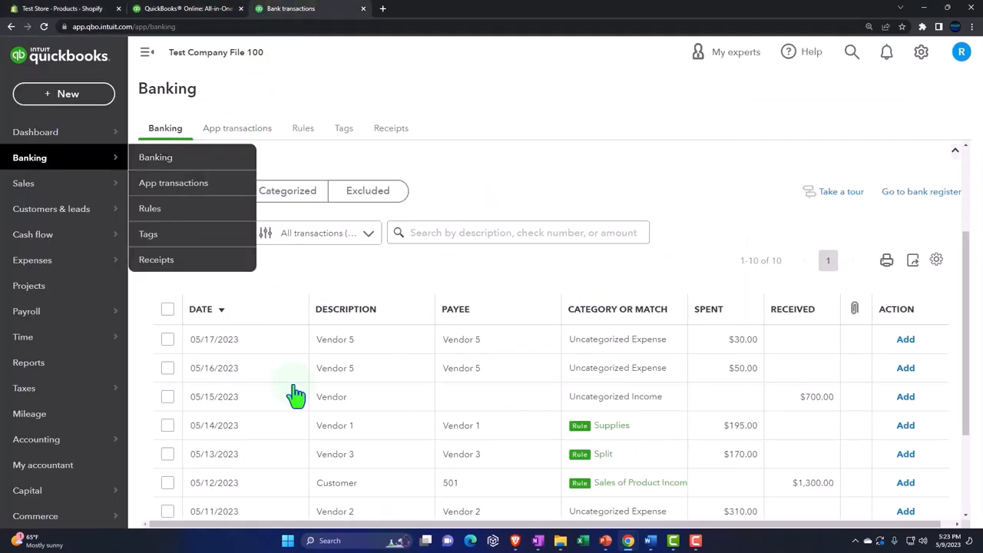
click(427, 282)
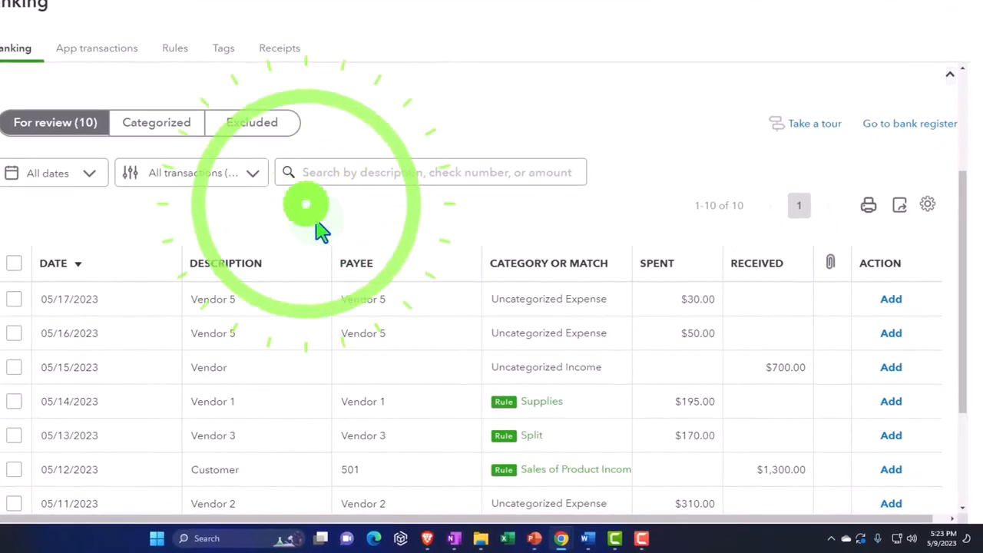
click(81, 99)
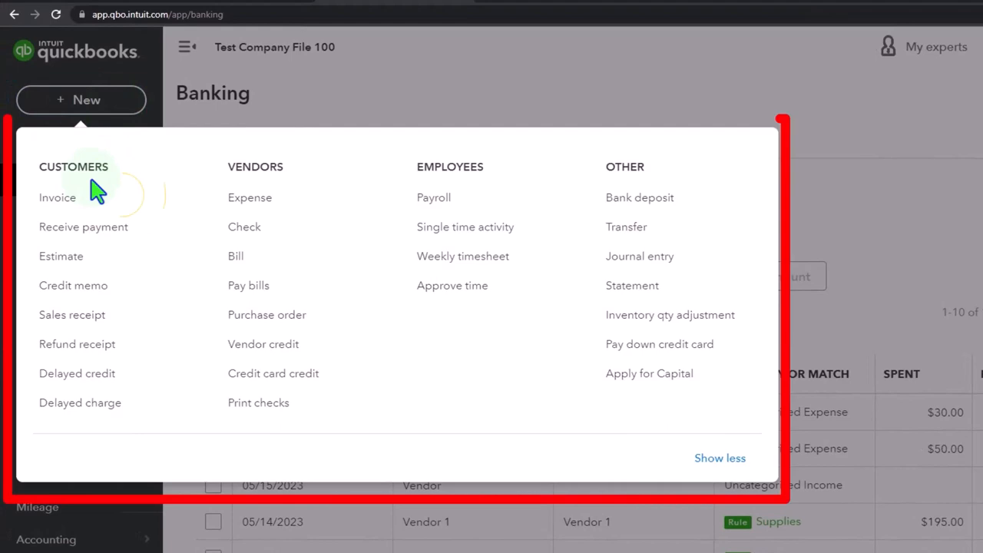
click(77, 317)
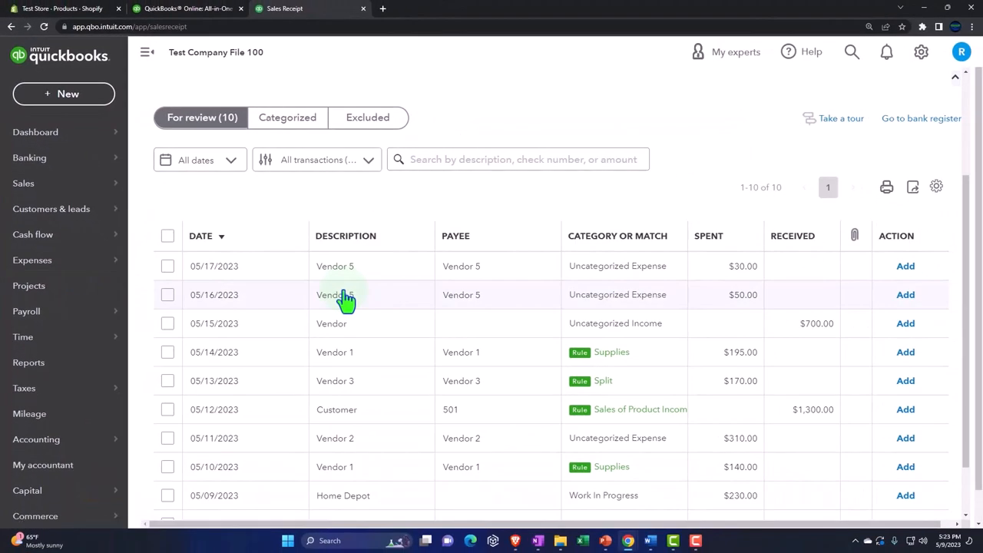
scroll(346, 299, down, 2)
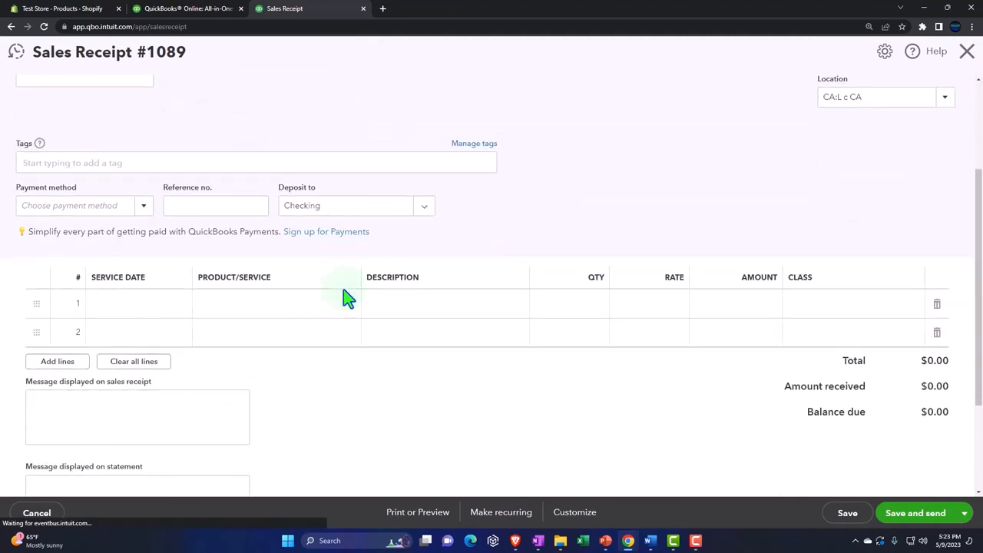
scroll(347, 298, down, 2)
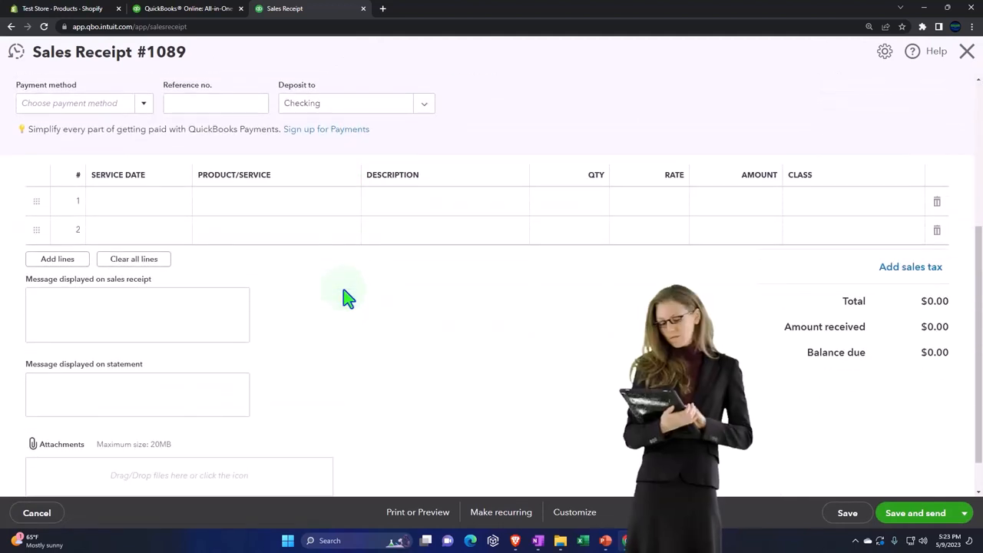
click(346, 298)
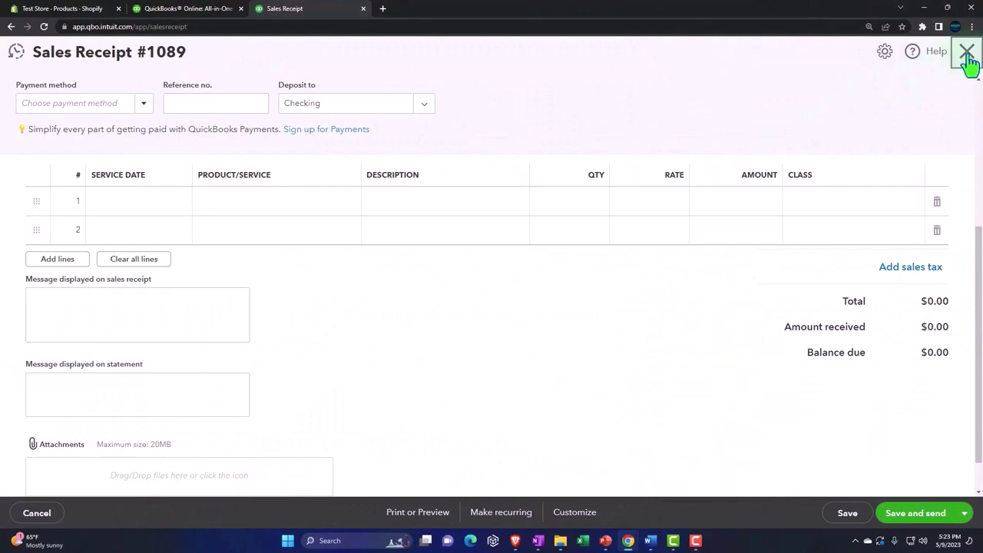
click(967, 52)
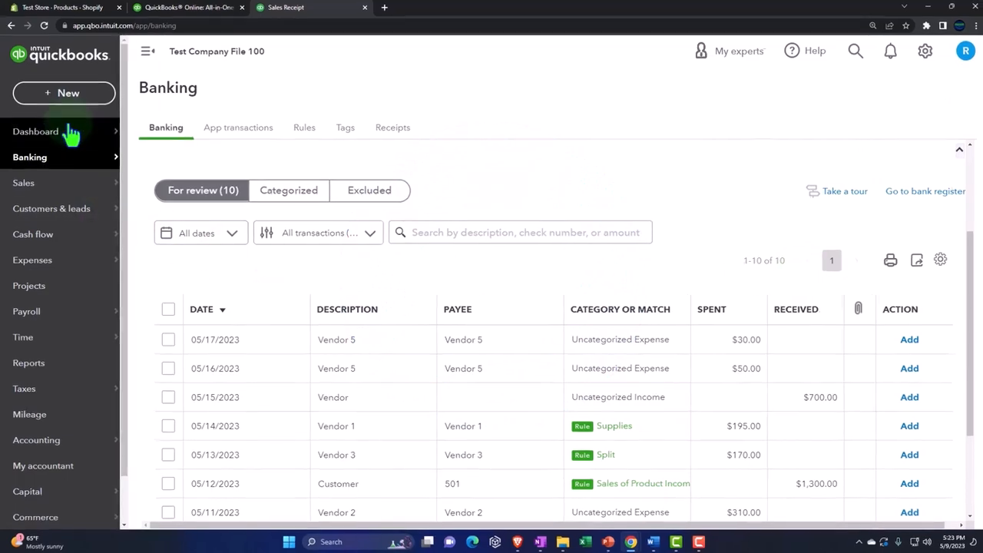
click(62, 95)
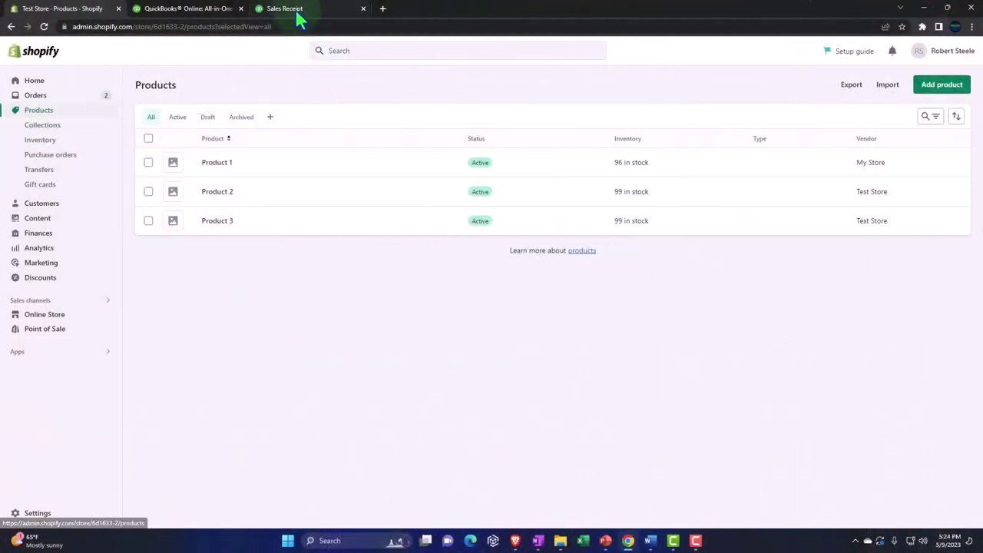
click(295, 9)
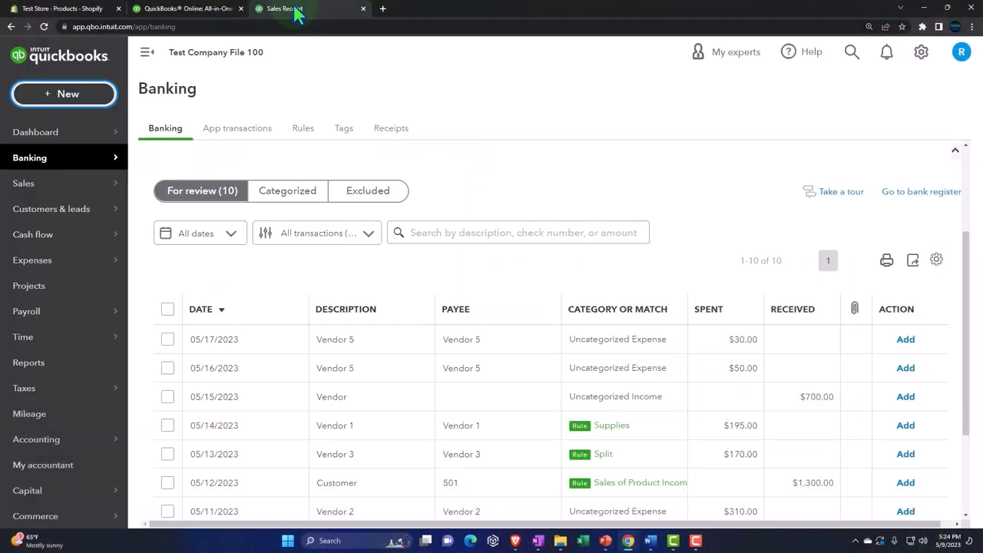
click(610, 490)
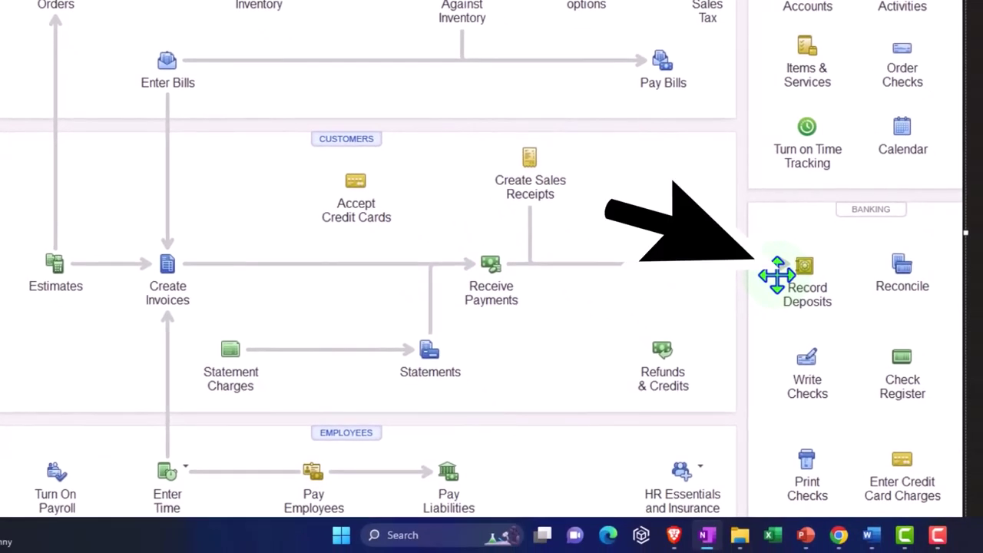
click(778, 274)
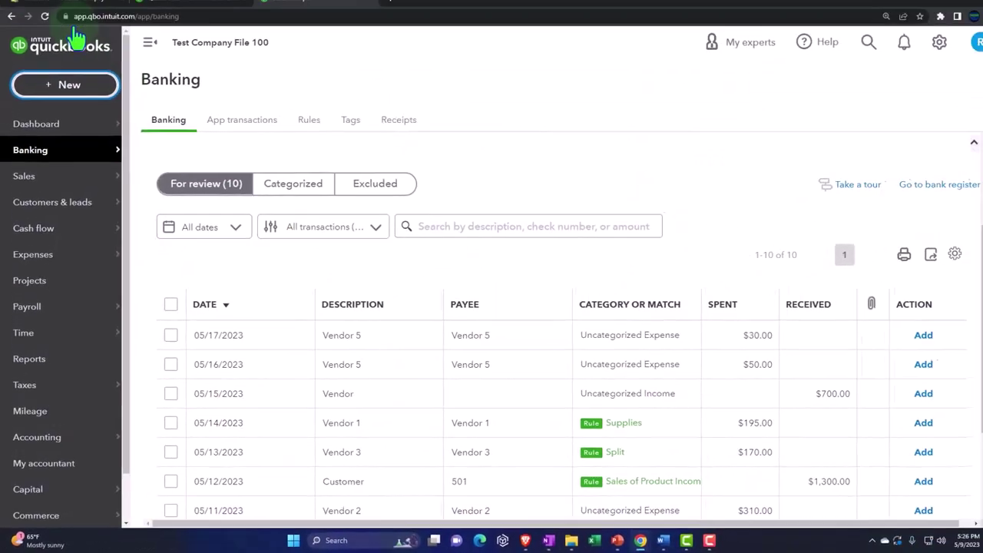
click(64, 17)
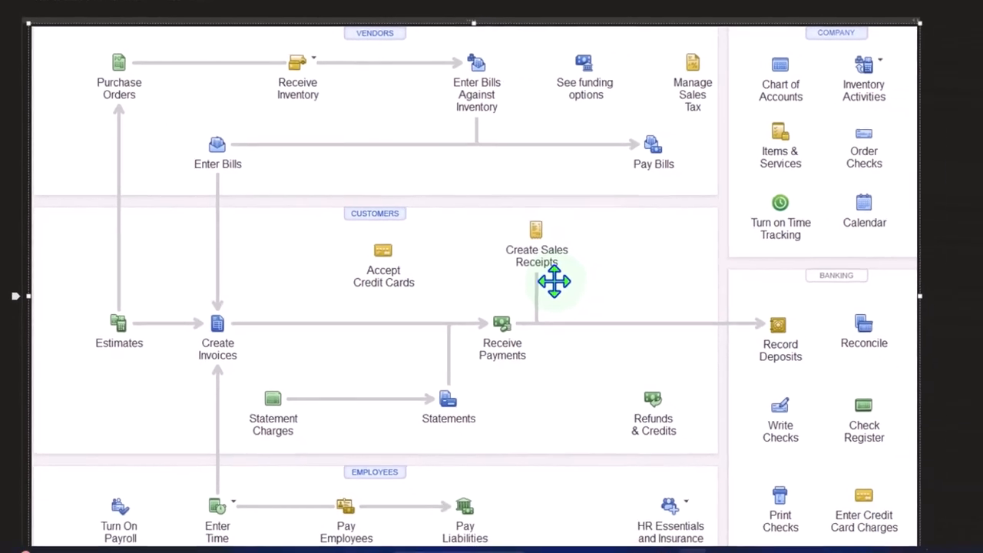
click(532, 268)
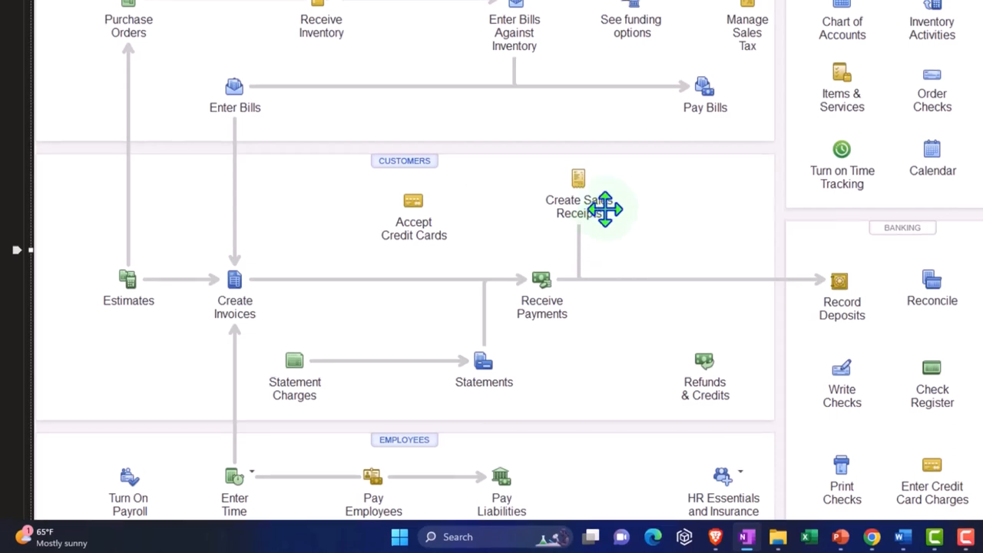
click(640, 178)
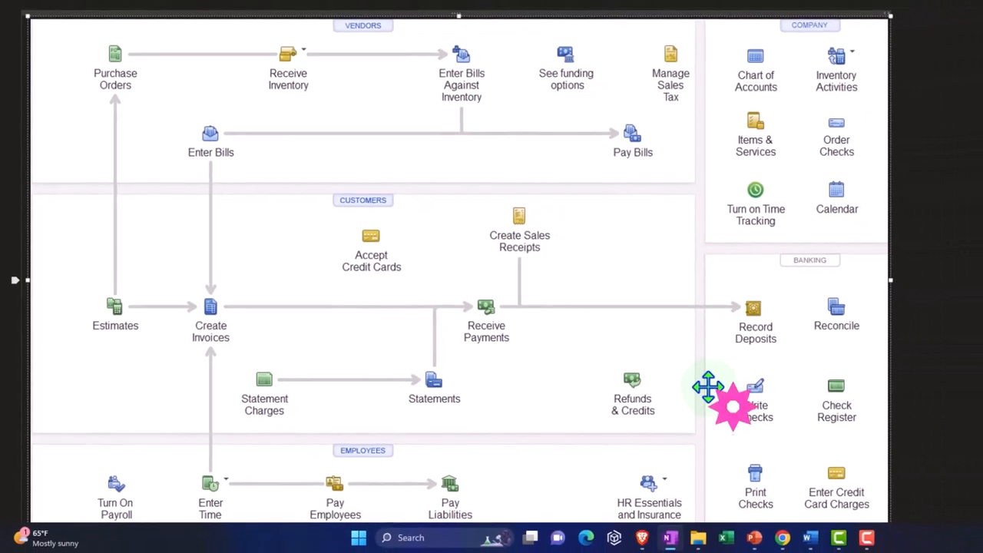
click(732, 407)
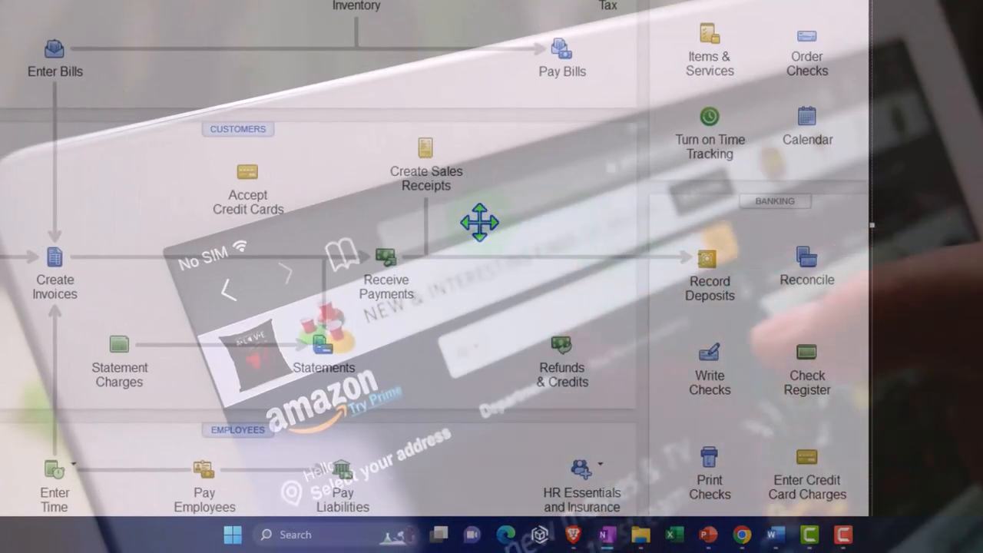
click(527, 272)
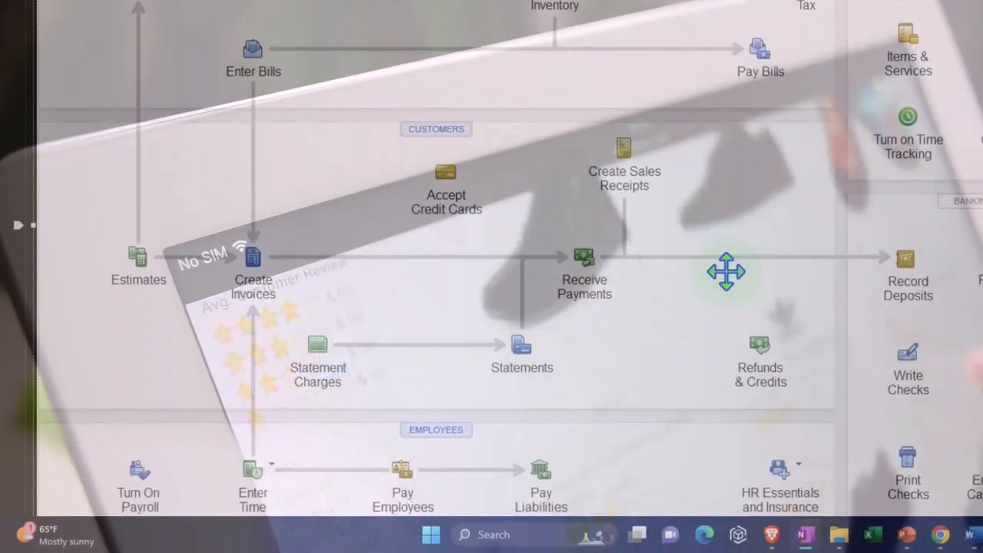
click(726, 274)
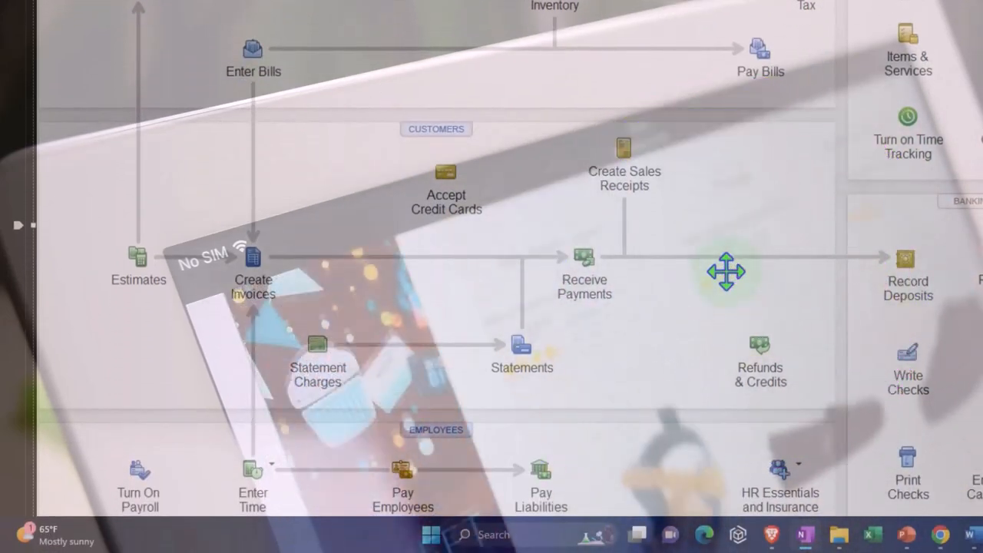